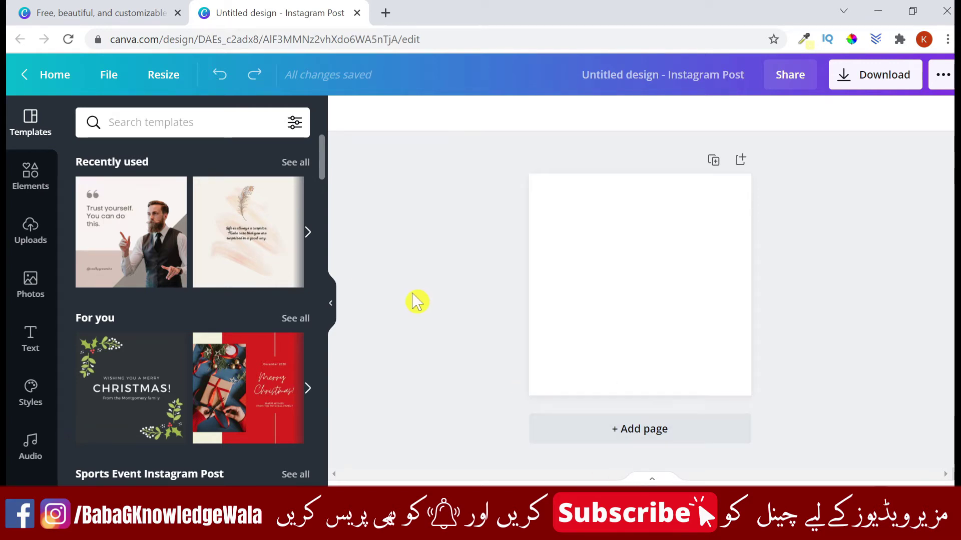
# Place the uploaded photo of the man in the blue suit on the page, enlarge it and set it as the page background.
pyautogui.click(35, 234)
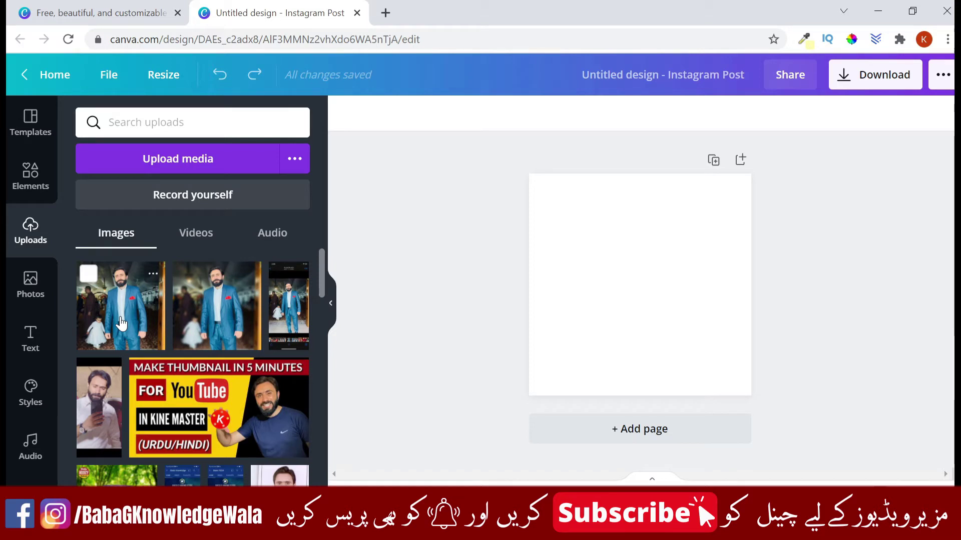
pyautogui.moveTo(121, 323); pyautogui.dragTo(578, 238)
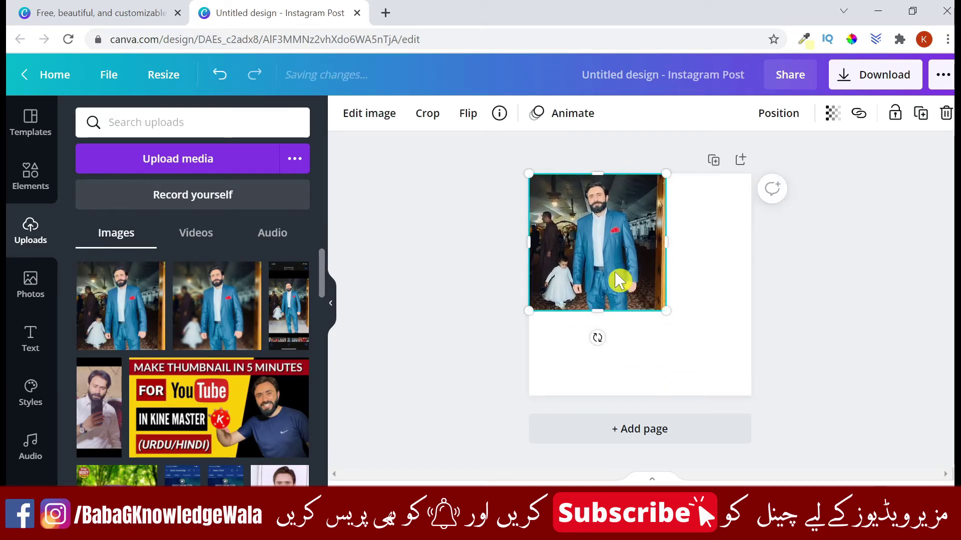
pyautogui.moveTo(665, 311); pyautogui.dragTo(726, 363)
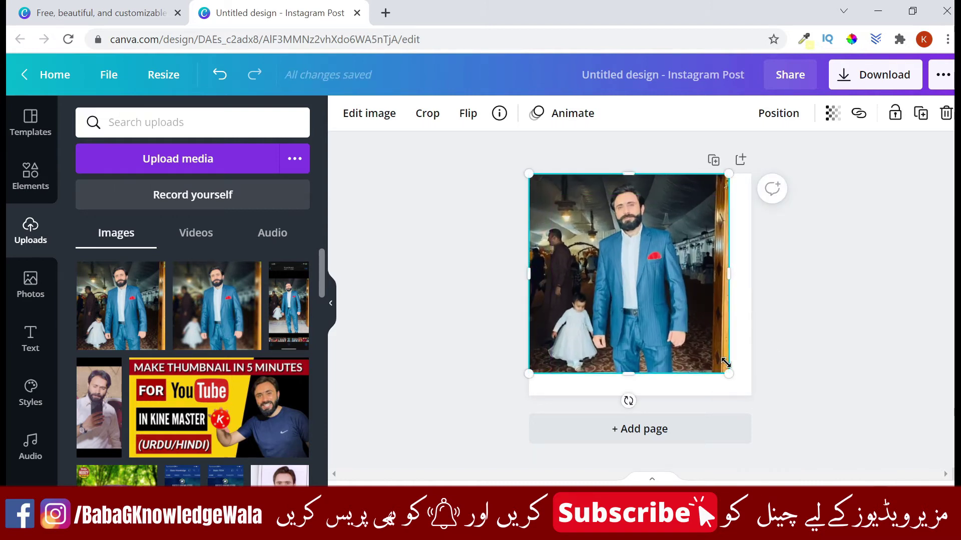
pyautogui.click(690, 301)
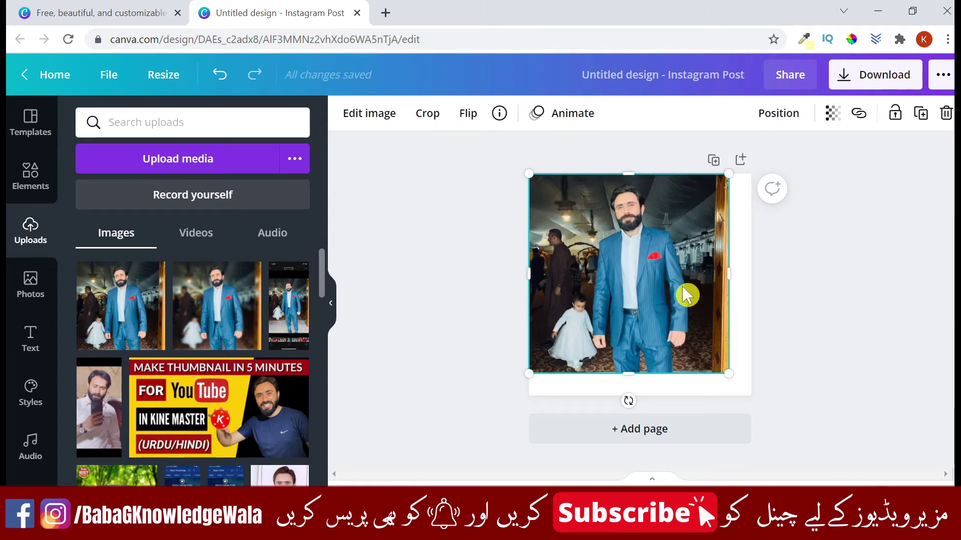
pyautogui.rightClick(683, 288)
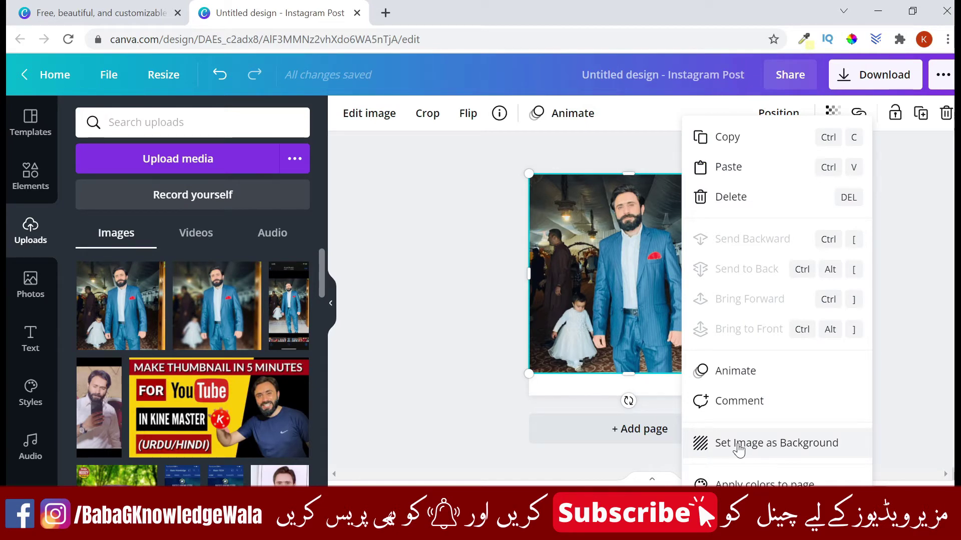
pyautogui.click(799, 451)
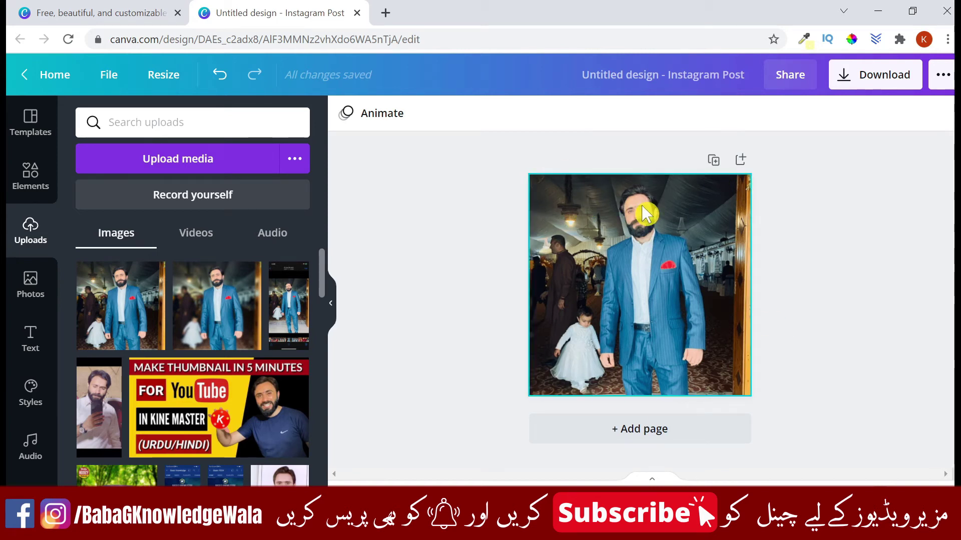
# Set the background photo's Blur adjustment to 16.
pyautogui.click(591, 195)
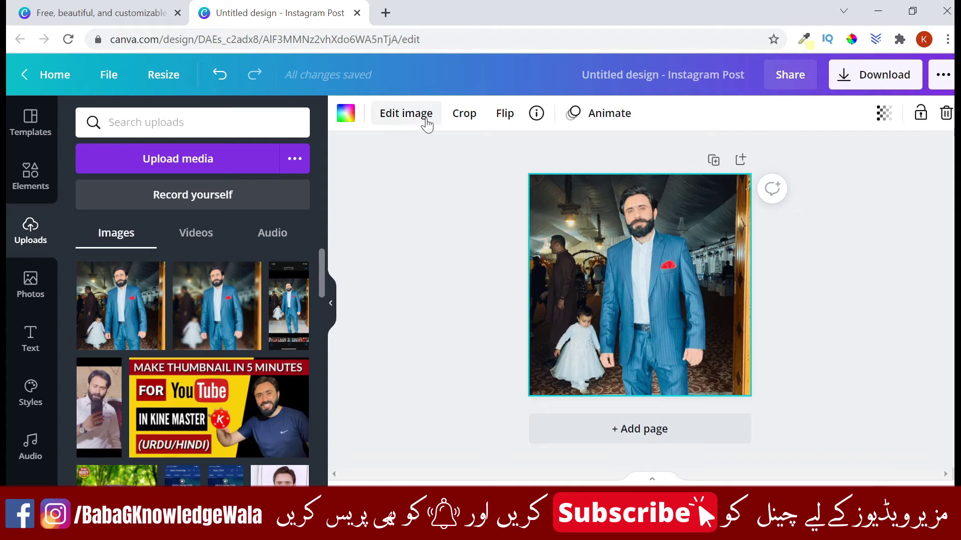
pyautogui.click(399, 120)
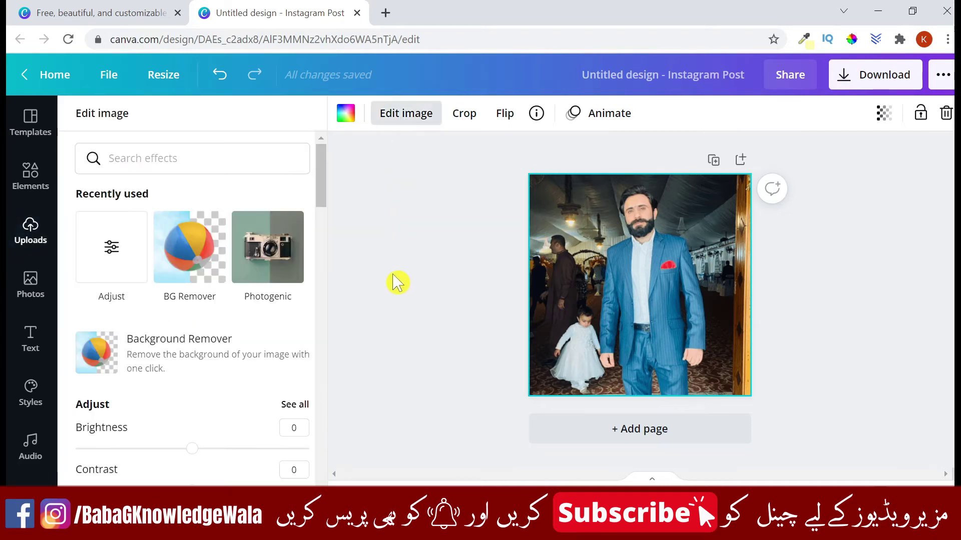
pyautogui.scroll(-1, 324, 176)
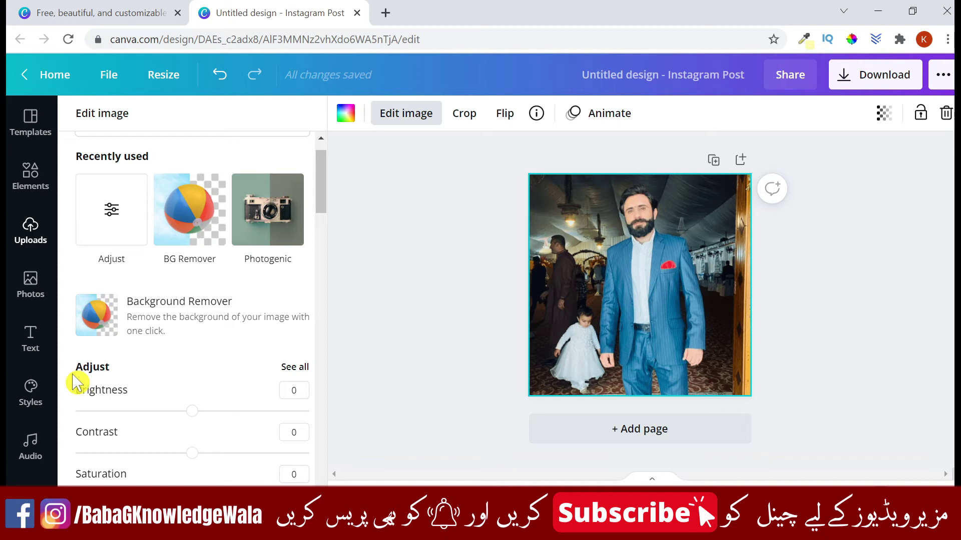
pyautogui.click(299, 372)
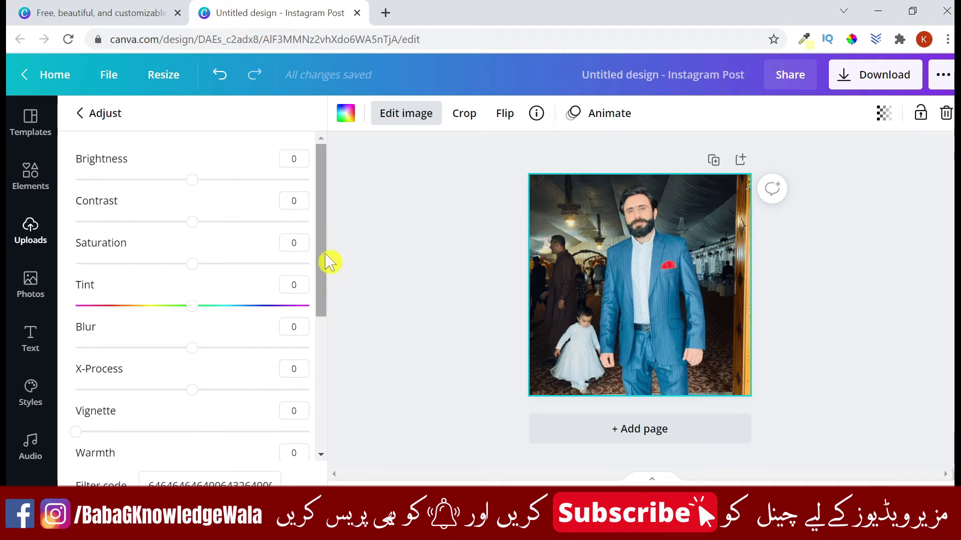
pyautogui.moveTo(326, 243); pyautogui.dragTo(320, 281)
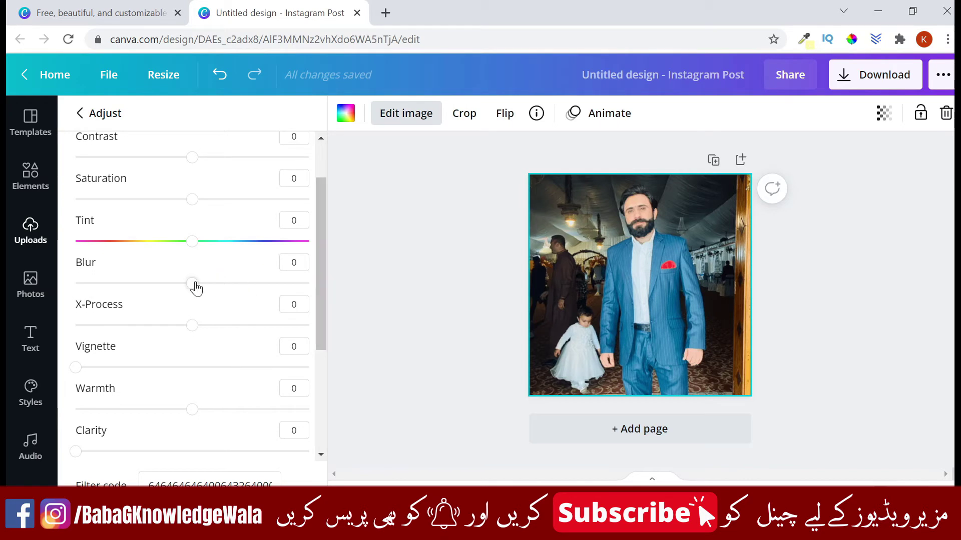
pyautogui.moveTo(190, 289); pyautogui.dragTo(209, 294)
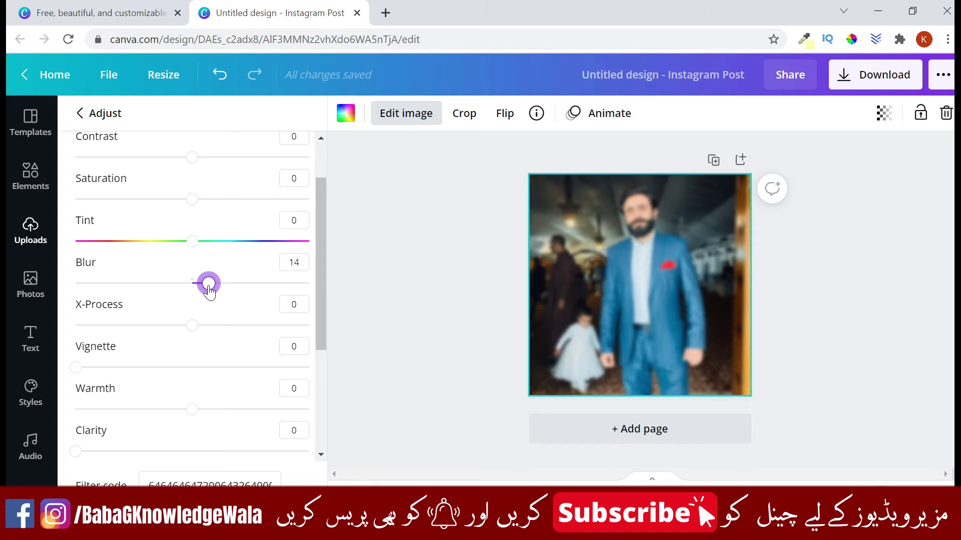
pyautogui.moveTo(209, 292); pyautogui.dragTo(212, 293)
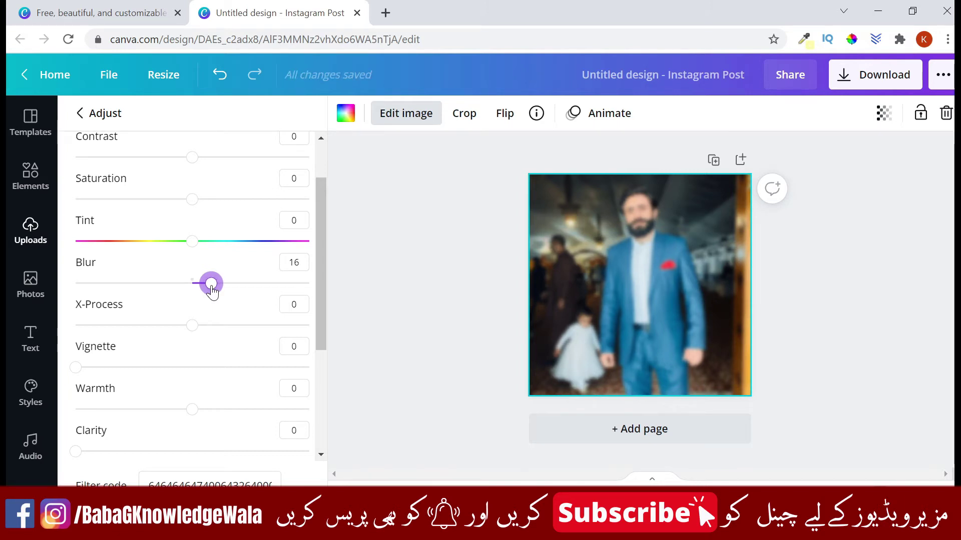
pyautogui.click(80, 123)
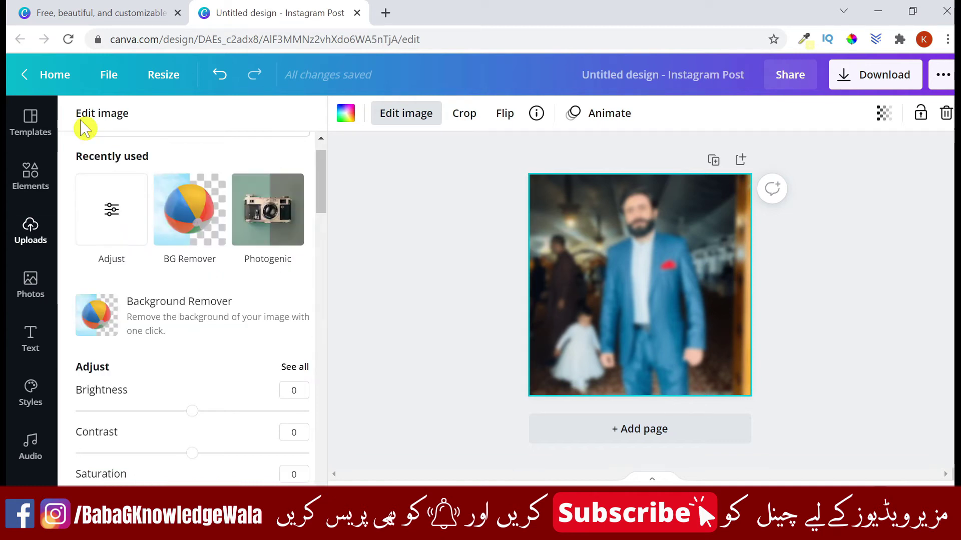
# Add the same uploaded photo again over the blurred background and run Background Remover on the new copy.
pyautogui.click(30, 235)
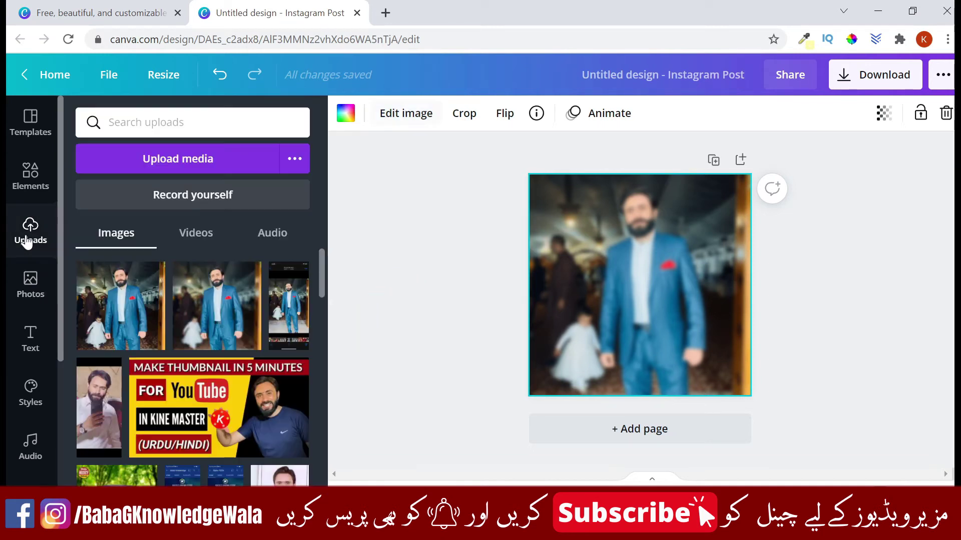
pyautogui.click(106, 315)
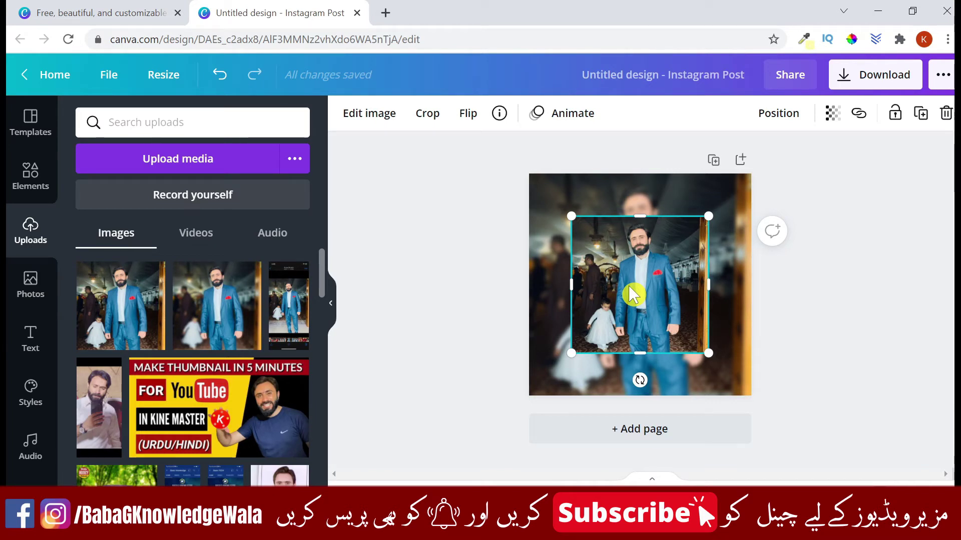
pyautogui.click(380, 115)
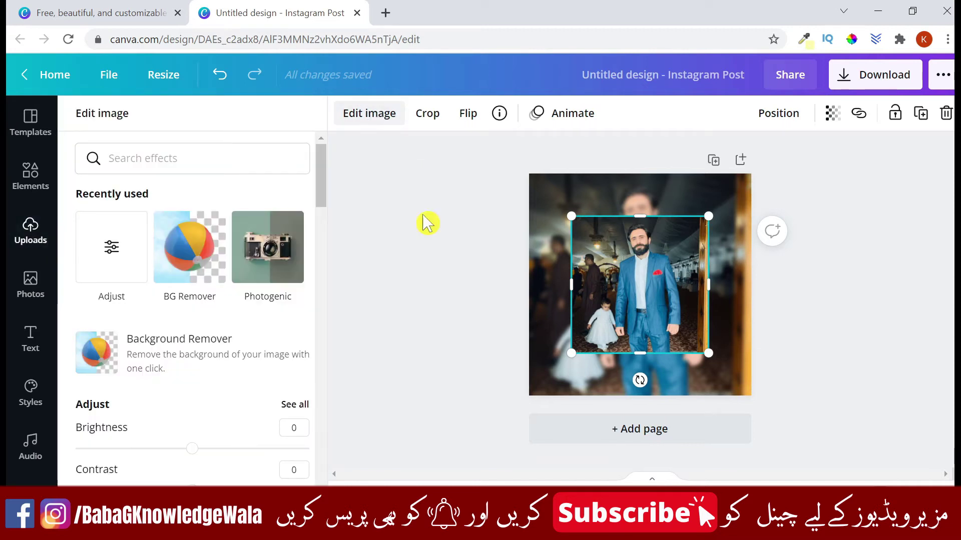
pyautogui.click(174, 357)
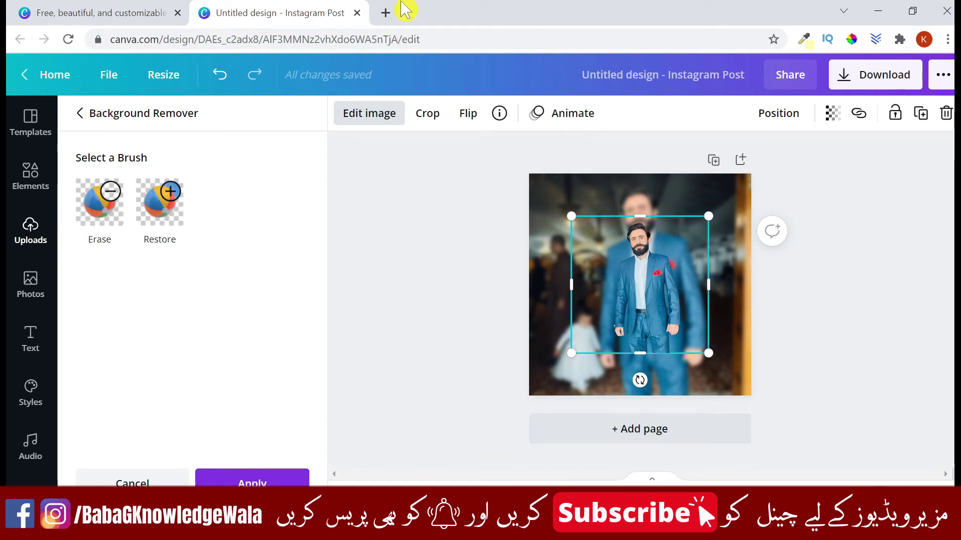
# Look at the image upload area on the remove.bg website in a new browser tab and return to the Canva design.
pyautogui.click(385, 12)
pyautogui.write('remove')
pyautogui.press('Return')
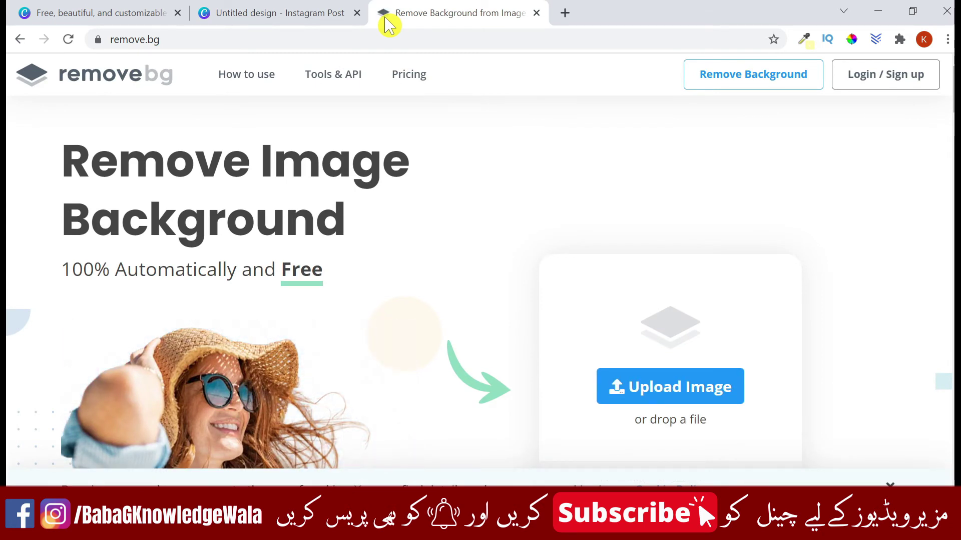
pyautogui.scroll(-5, 701, 145)
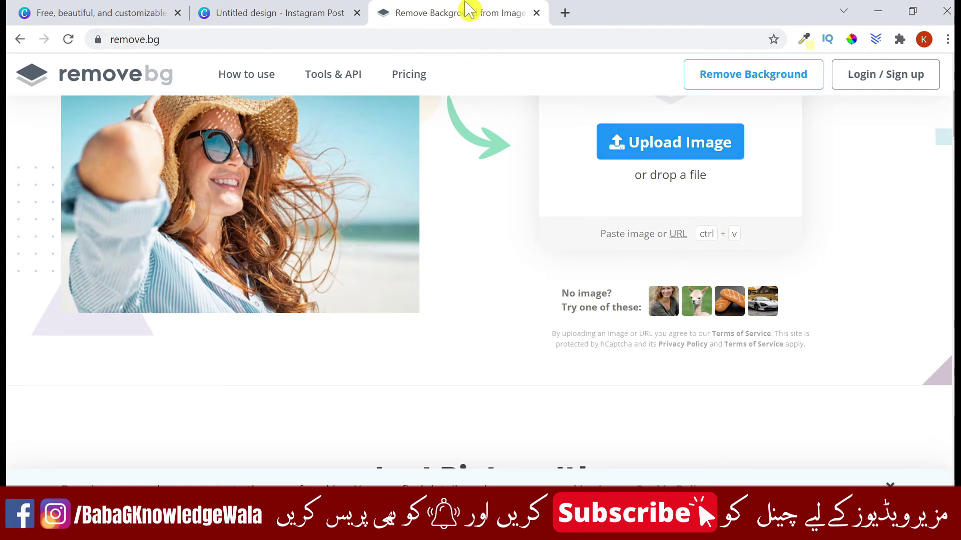
pyautogui.click(316, 9)
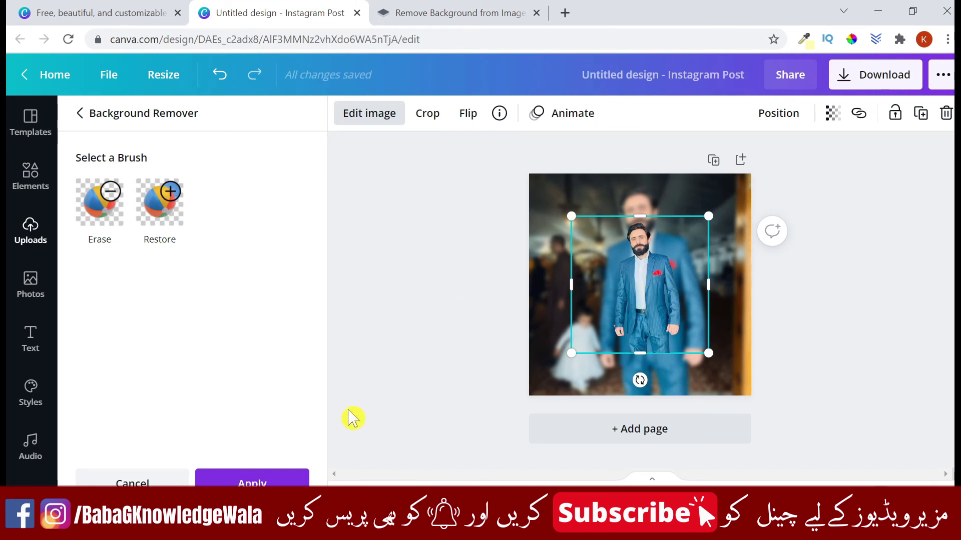
# Apply the background removal and fit the cutout over the blurred man by trimming its empty sides and enlarging it.
pyautogui.click(265, 483)
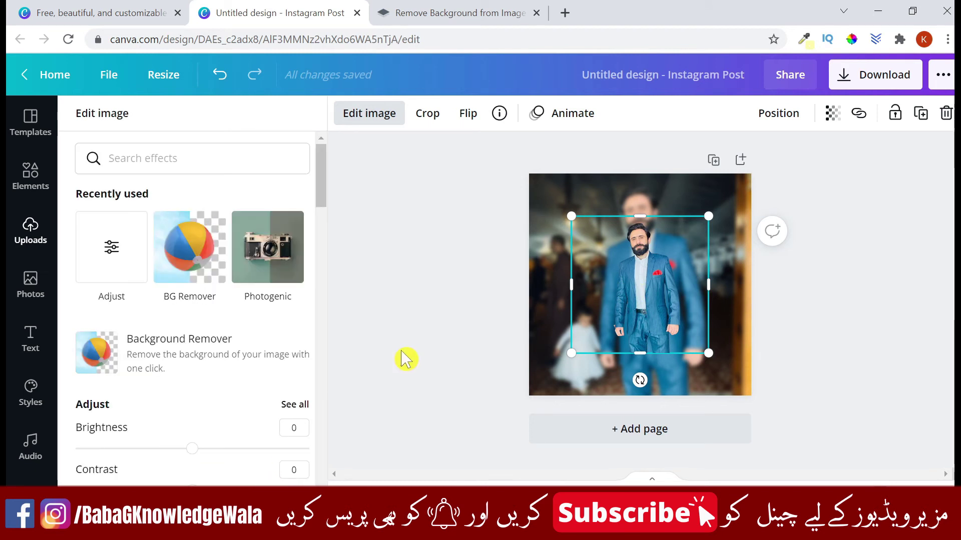
pyautogui.moveTo(572, 283); pyautogui.dragTo(599, 288)
pyautogui.moveTo(709, 290); pyautogui.dragTo(689, 298)
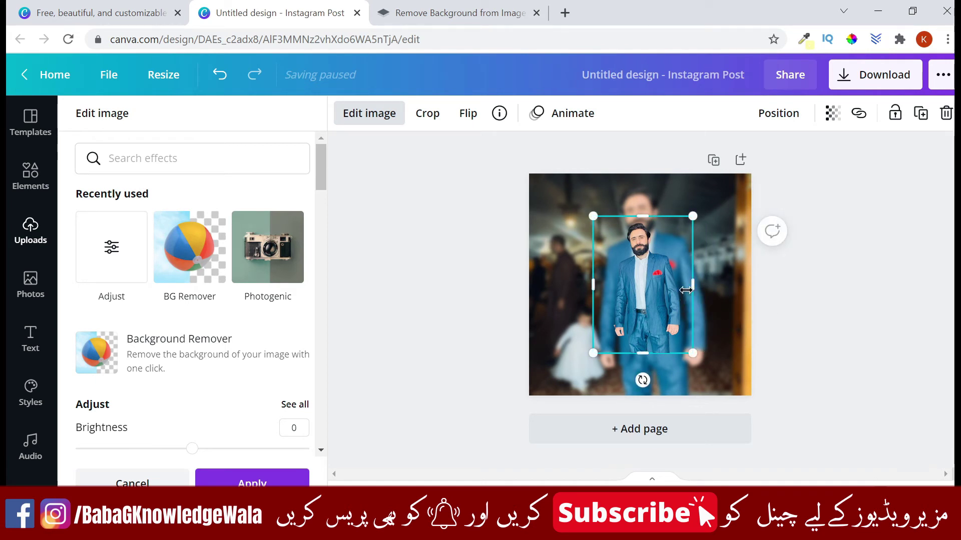
pyautogui.click(689, 295)
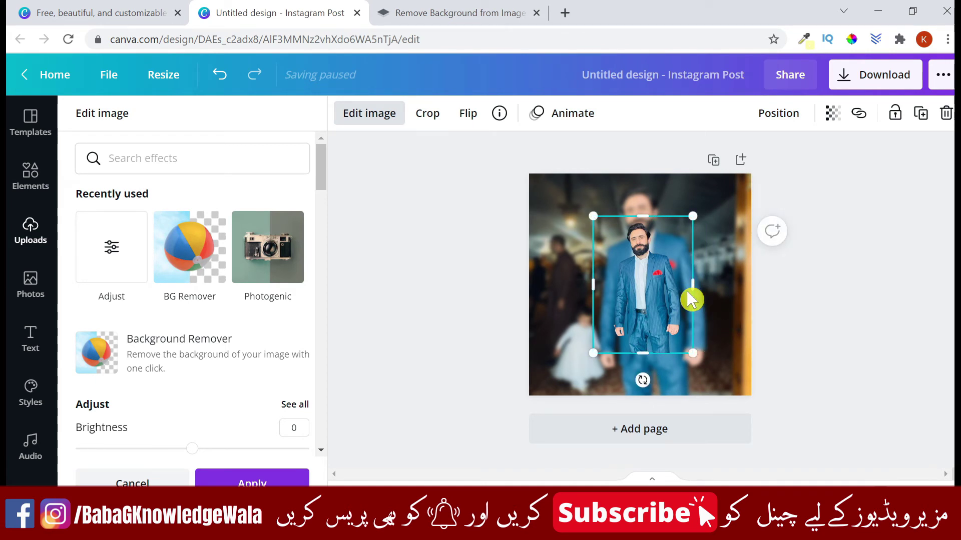
pyautogui.moveTo(692, 353); pyautogui.dragTo(736, 396)
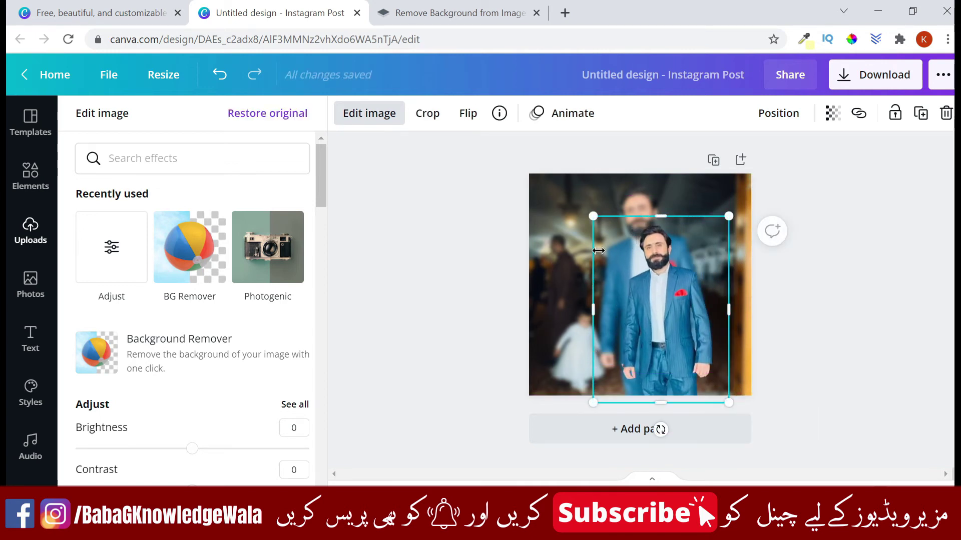
pyautogui.moveTo(592, 216); pyautogui.dragTo(549, 199)
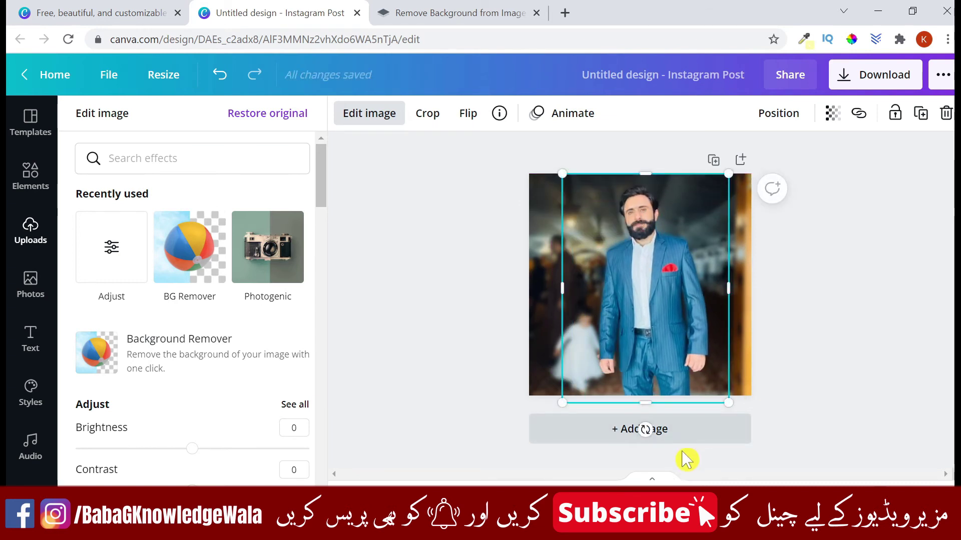
# Fine-tune the cutout's alignment over the blurred man, enlarging it slightly from its lower-left corner, and deselect it.
pyautogui.scroll(5, 869, 339)
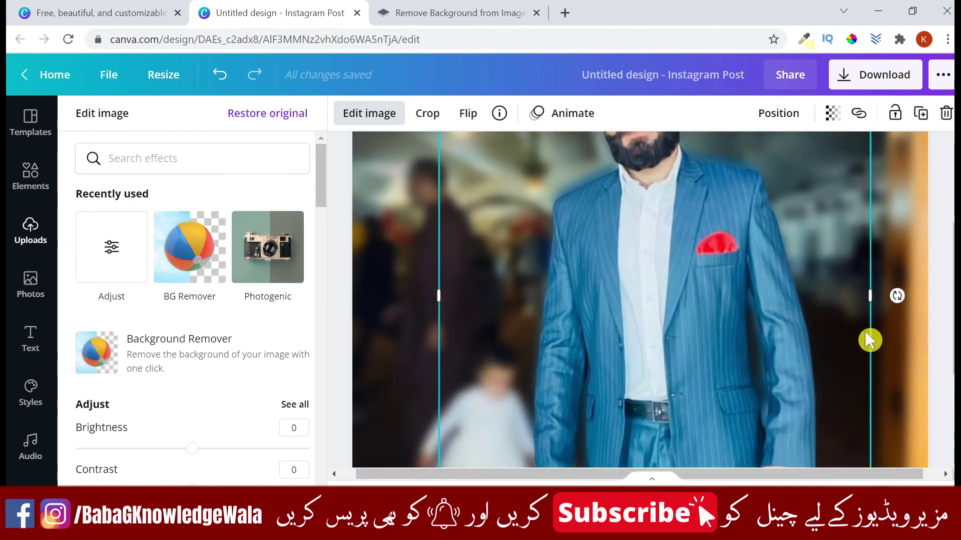
pyautogui.scroll(2, 868, 339)
pyautogui.scroll(1, 801, 333)
pyautogui.click(731, 323)
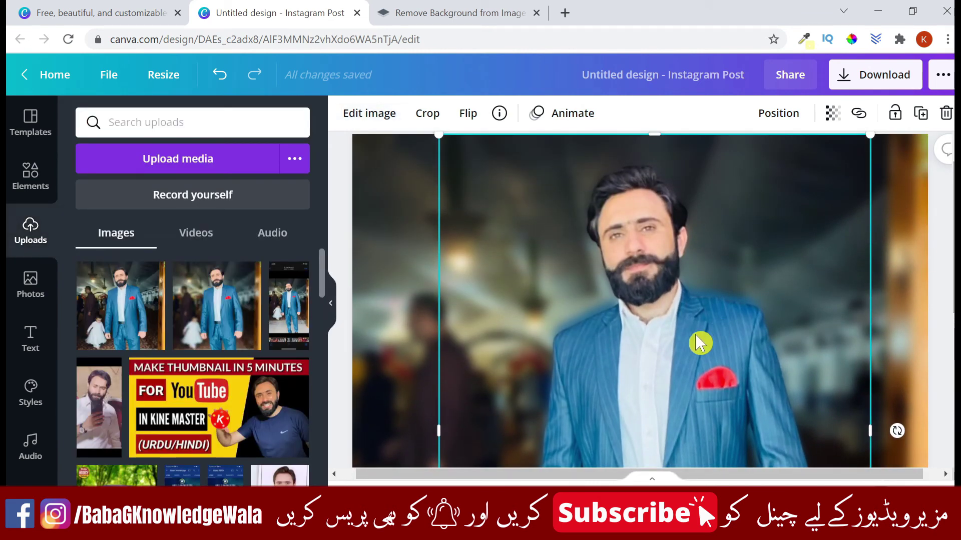
pyautogui.scroll(-1, 641, 420)
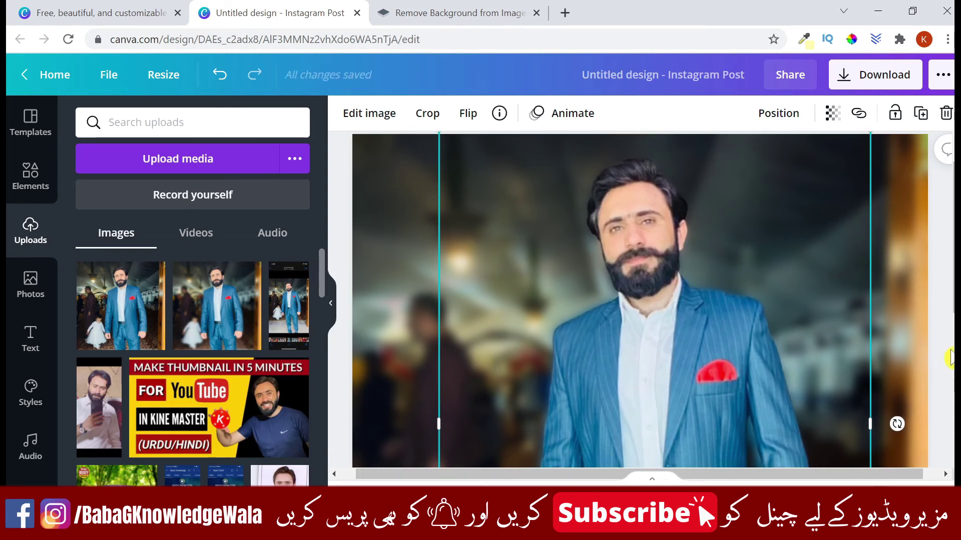
pyautogui.scroll(-5, 613, 324)
pyautogui.click(613, 325)
pyautogui.moveTo(439, 402); pyautogui.dragTo(438, 406)
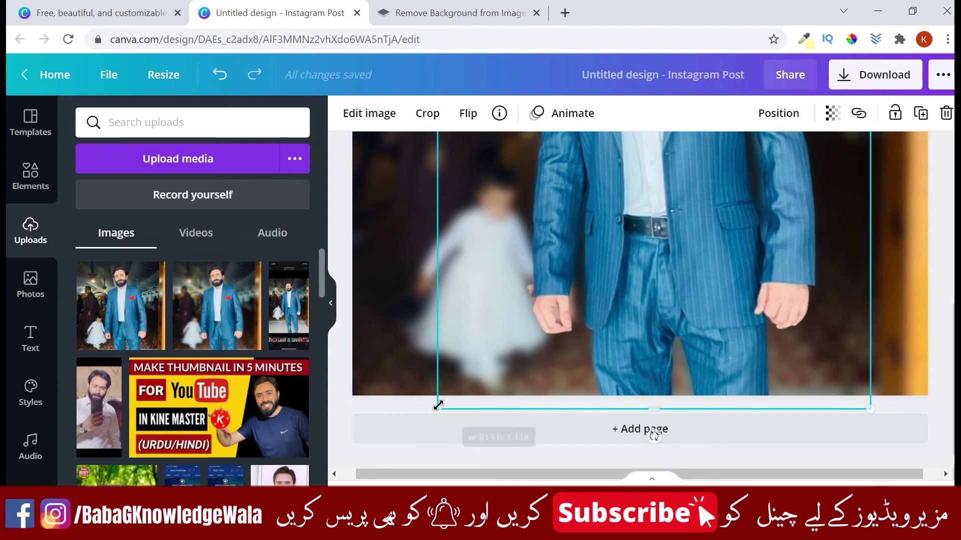
pyautogui.scroll(-2, 950, 339)
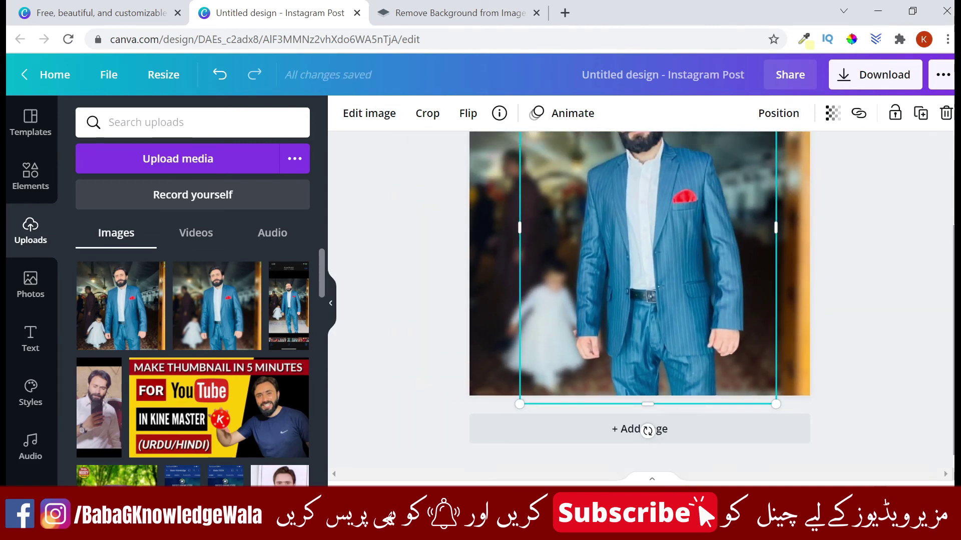
pyautogui.scroll(3, 647, 306)
pyautogui.press('Escape')
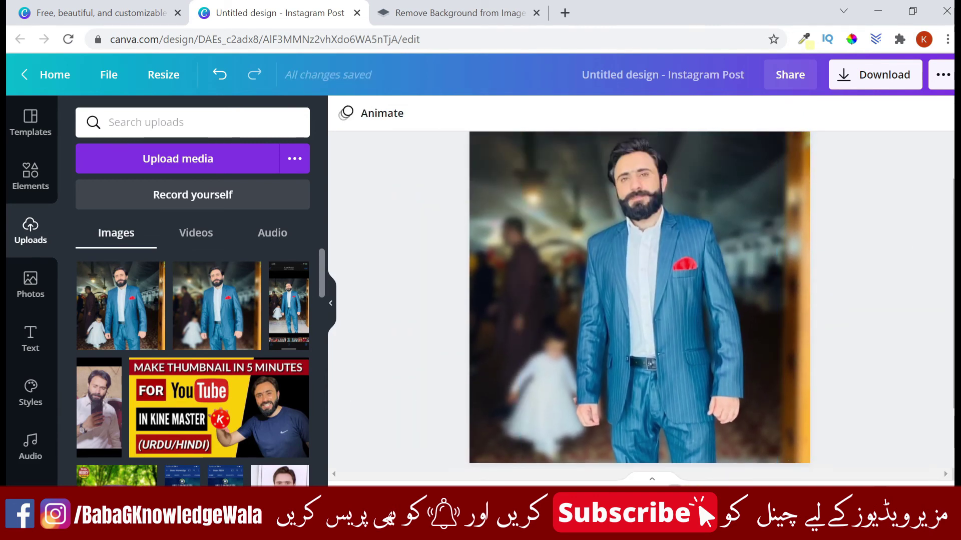
pyautogui.hotkey('ctrl', '-')
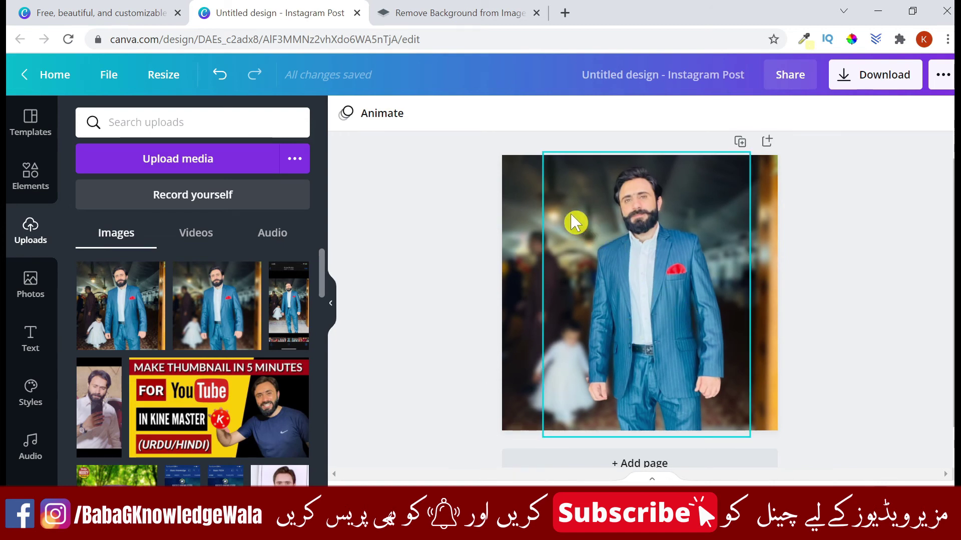
# Increase the blur of the background photo behind the man's cutout to 29.
pyautogui.click(528, 211)
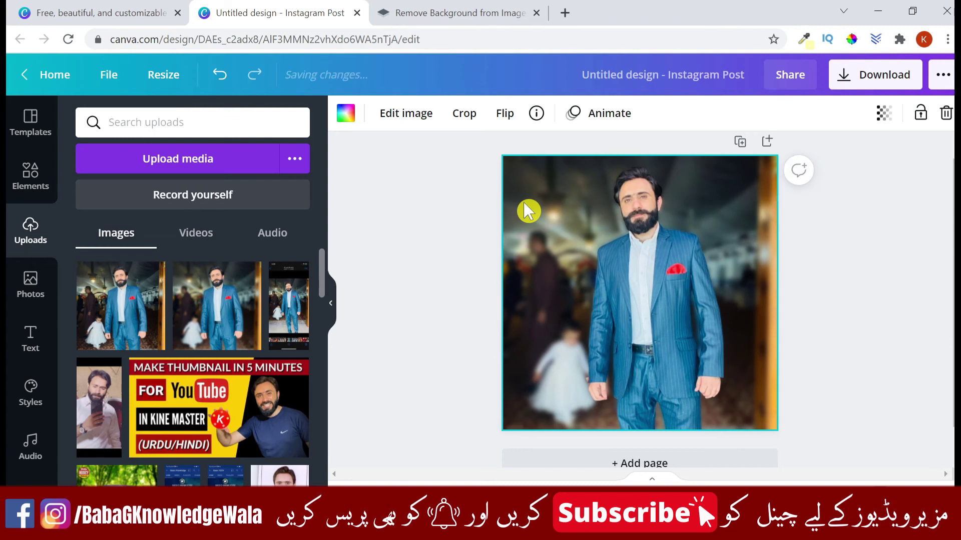
pyautogui.click(409, 117)
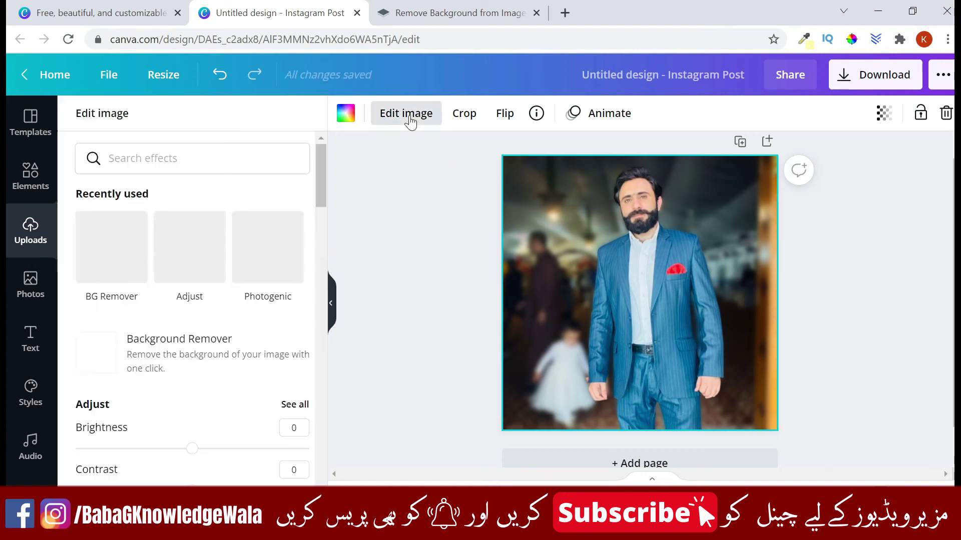
pyautogui.click(300, 405)
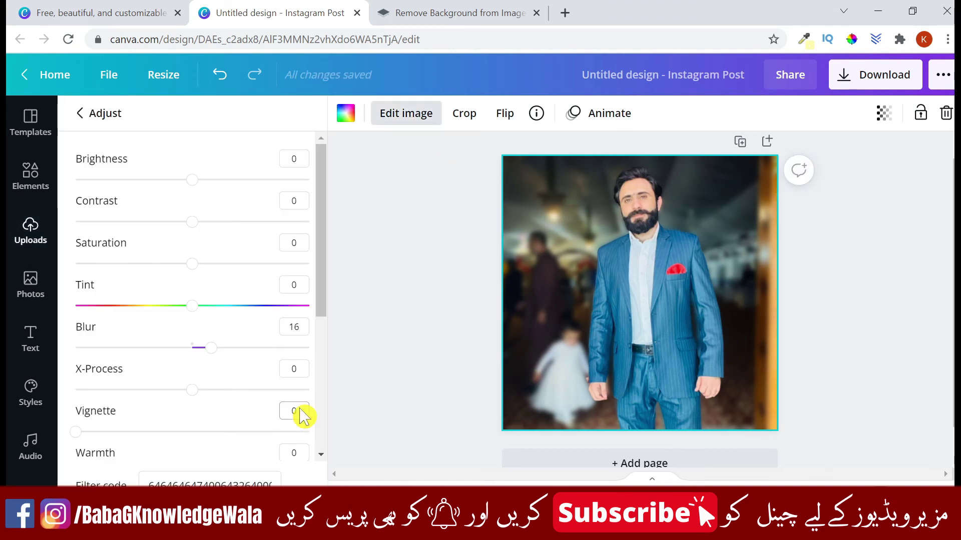
pyautogui.moveTo(213, 350); pyautogui.dragTo(228, 353)
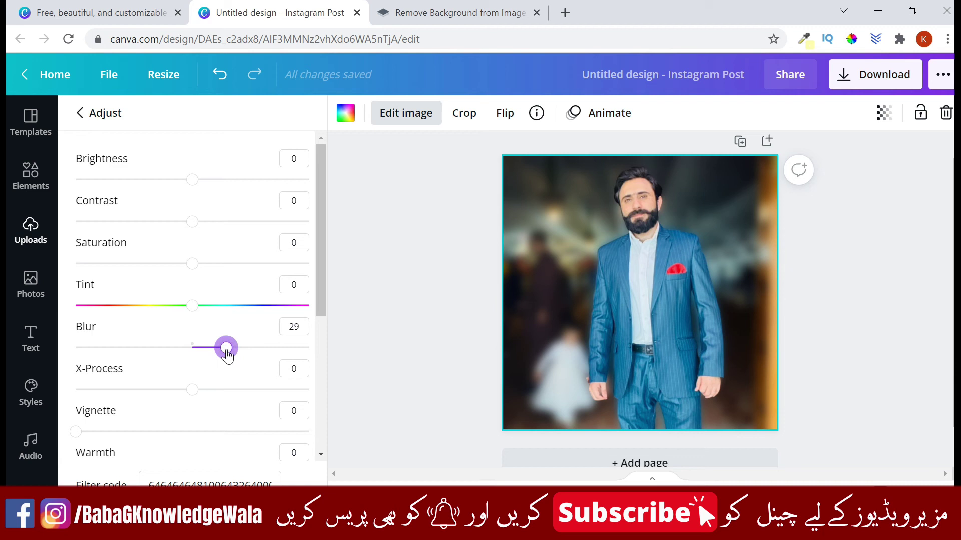
# Adjust the man's cutout to brightness -4 and contrast 11, raise its saturation slightly, and deselect it.
pyautogui.click(667, 309)
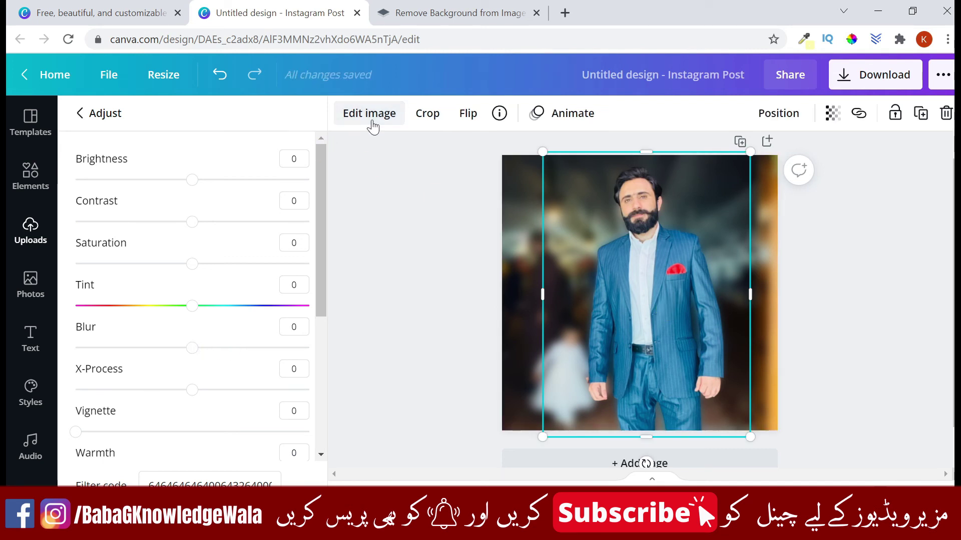
pyautogui.click(372, 124)
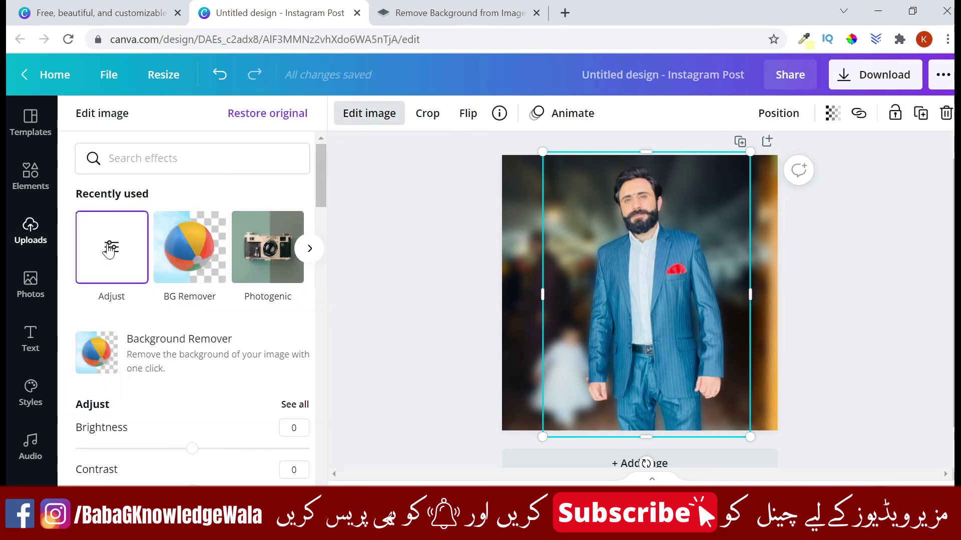
pyautogui.click(110, 250)
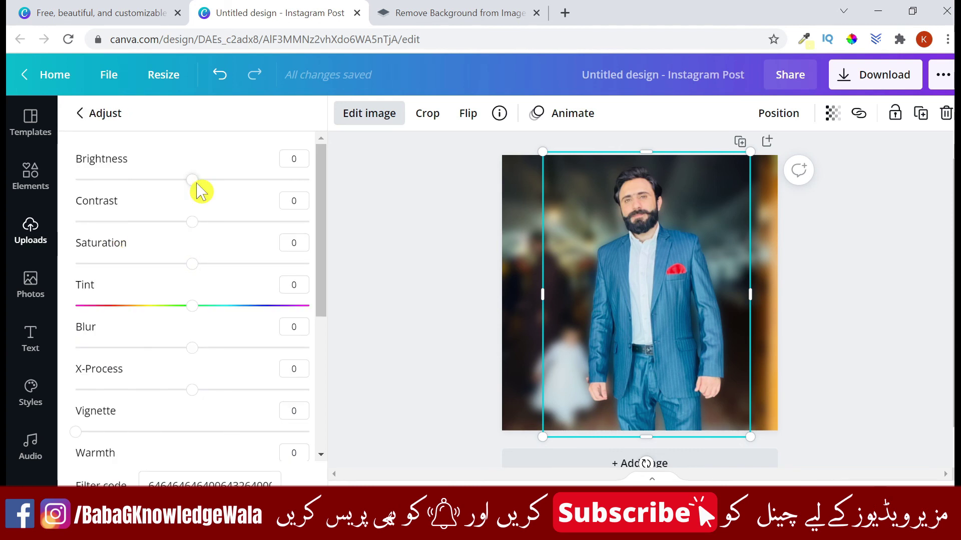
pyautogui.moveTo(192, 185); pyautogui.dragTo(188, 182)
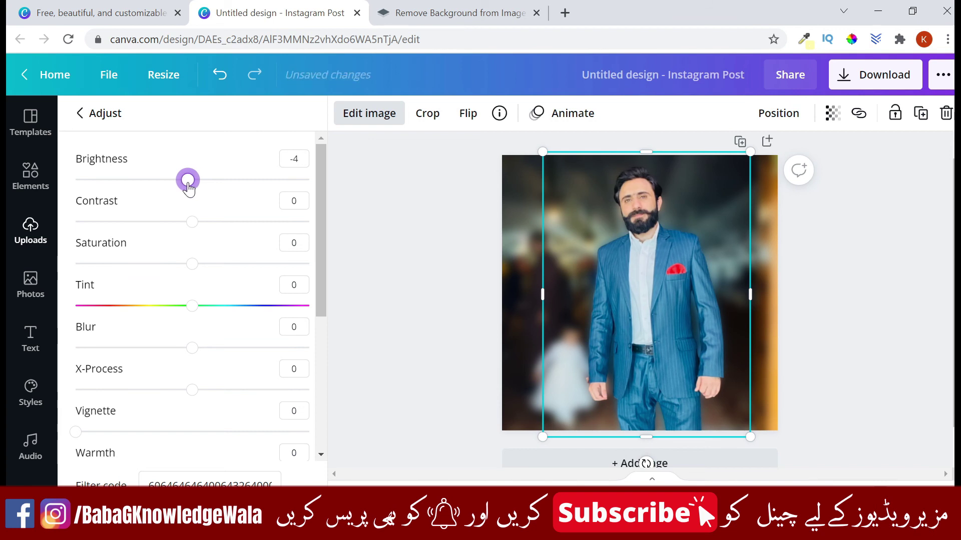
pyautogui.click(192, 221)
pyautogui.moveTo(200, 227); pyautogui.dragTo(205, 227)
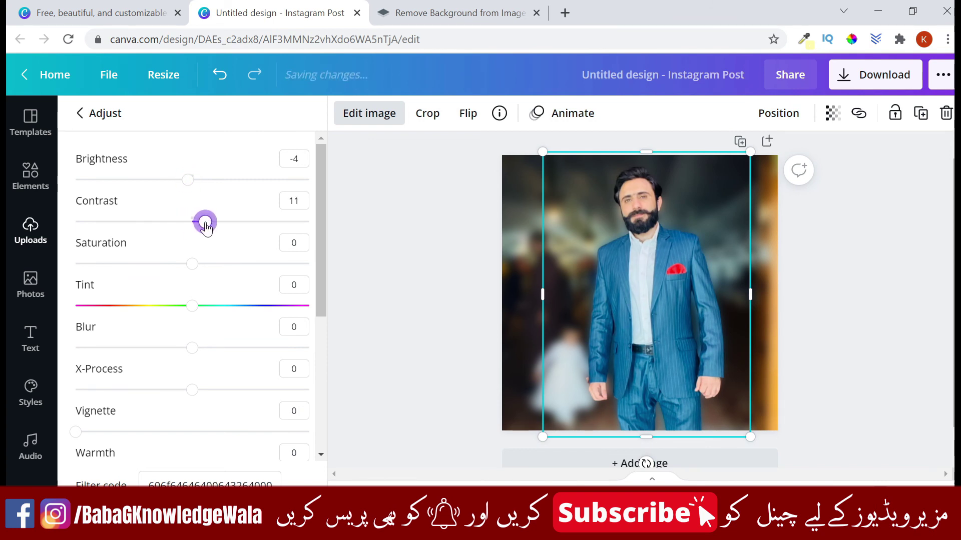
pyautogui.moveTo(193, 267); pyautogui.dragTo(208, 265)
pyautogui.press('Escape')
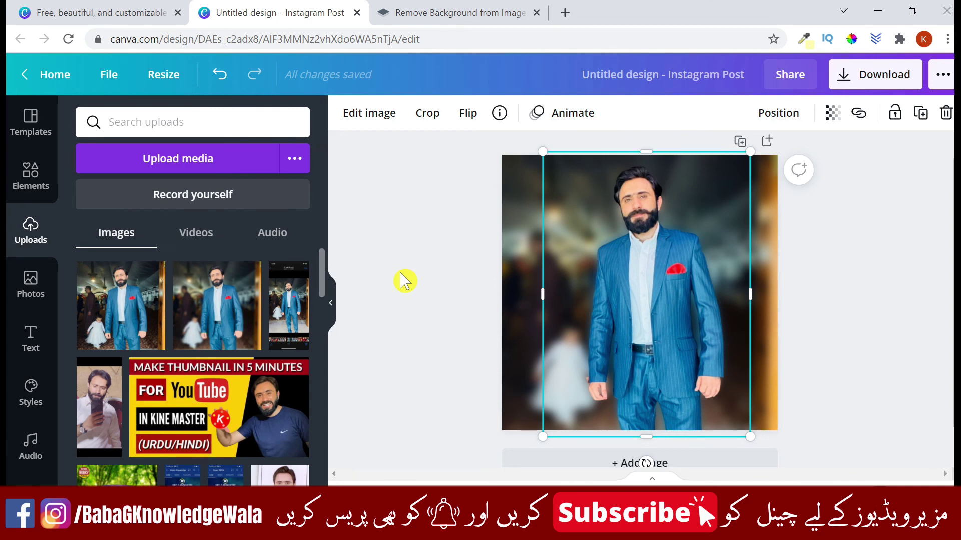
pyautogui.click(405, 281)
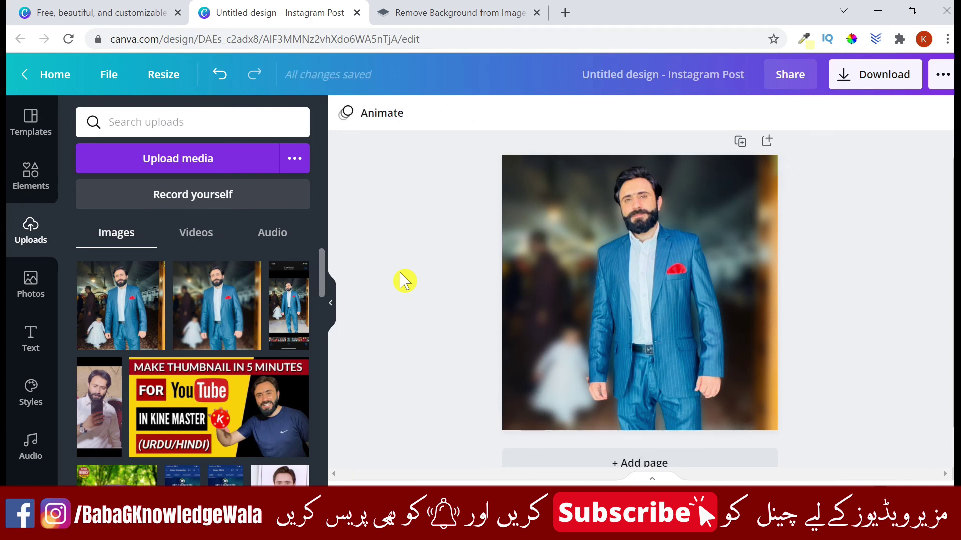